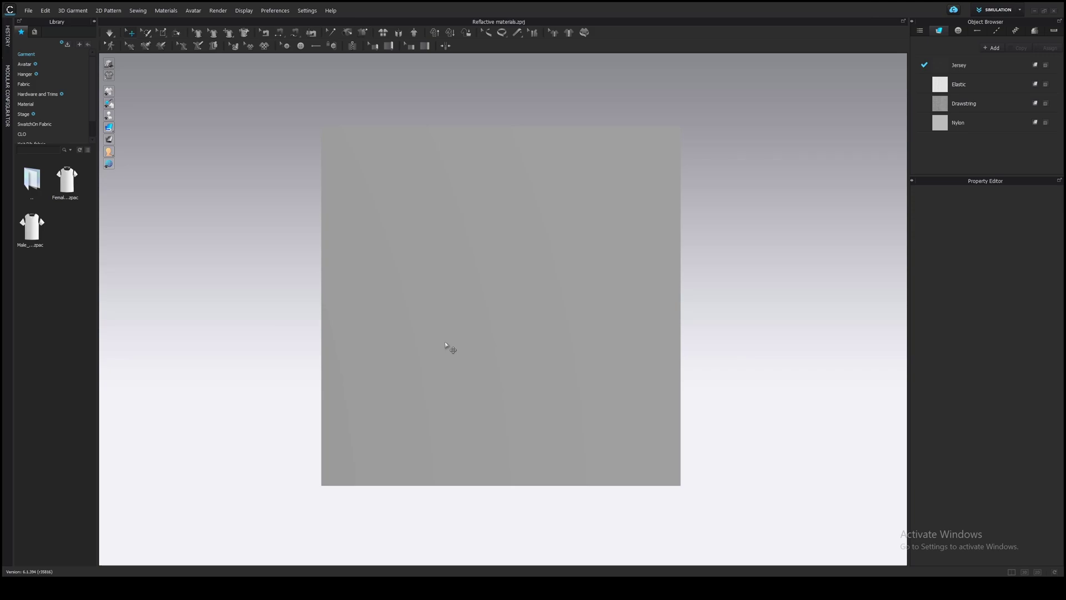
Step: Add a new fabric to the project and assign it to the square pattern
click(563, 328)
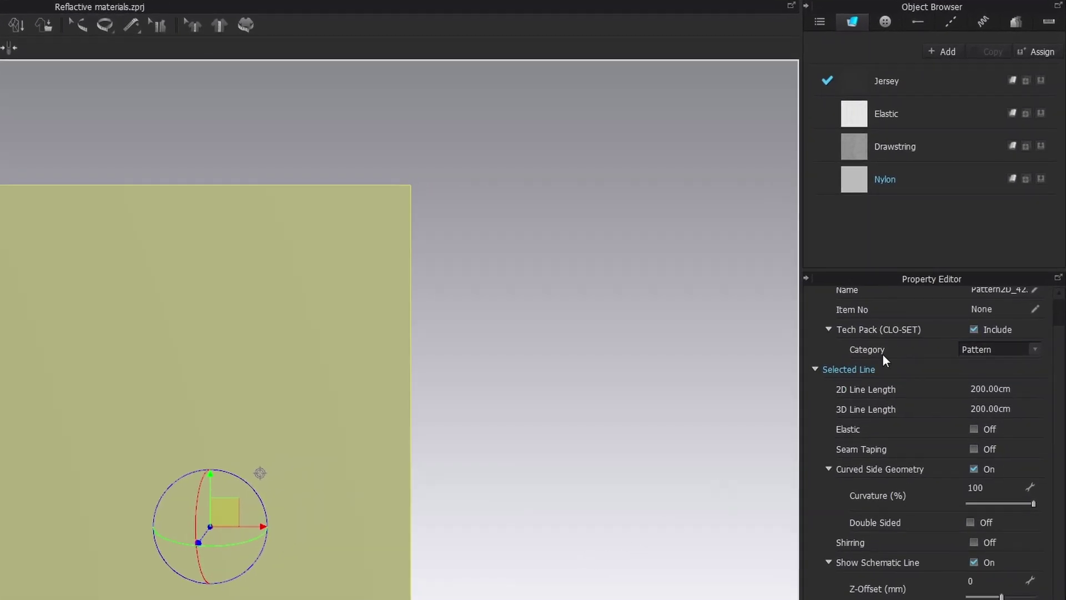
drag(901, 269, 905, 316)
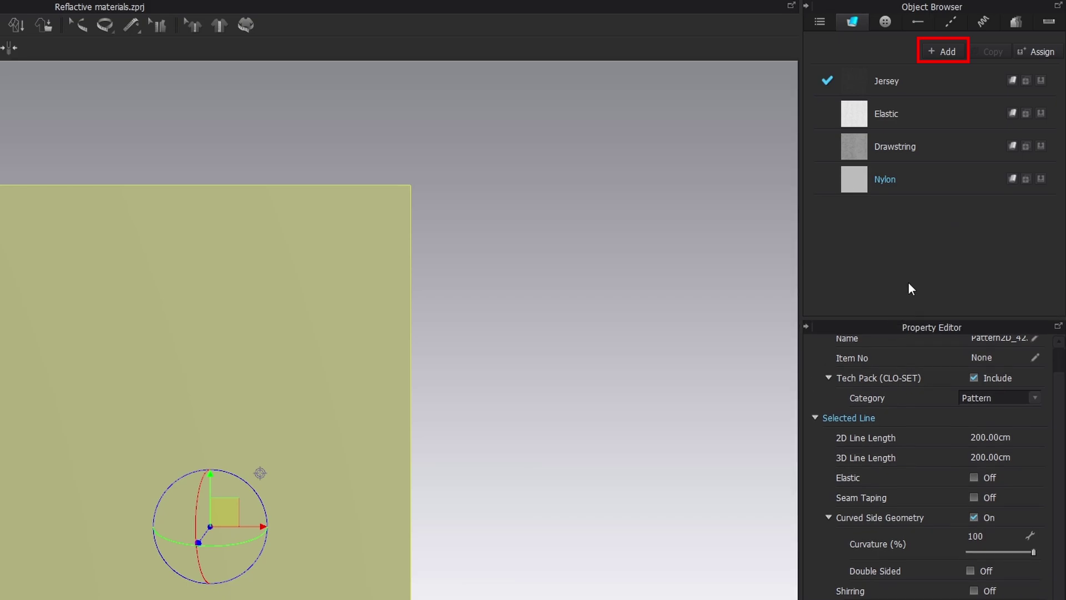
click(938, 52)
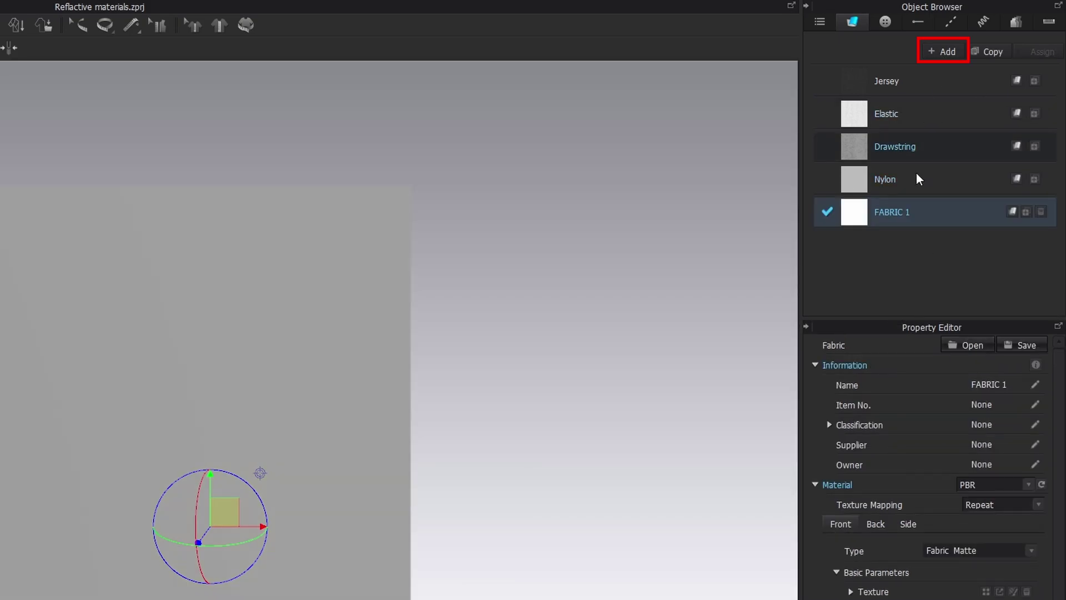
click(135, 468)
click(583, 382)
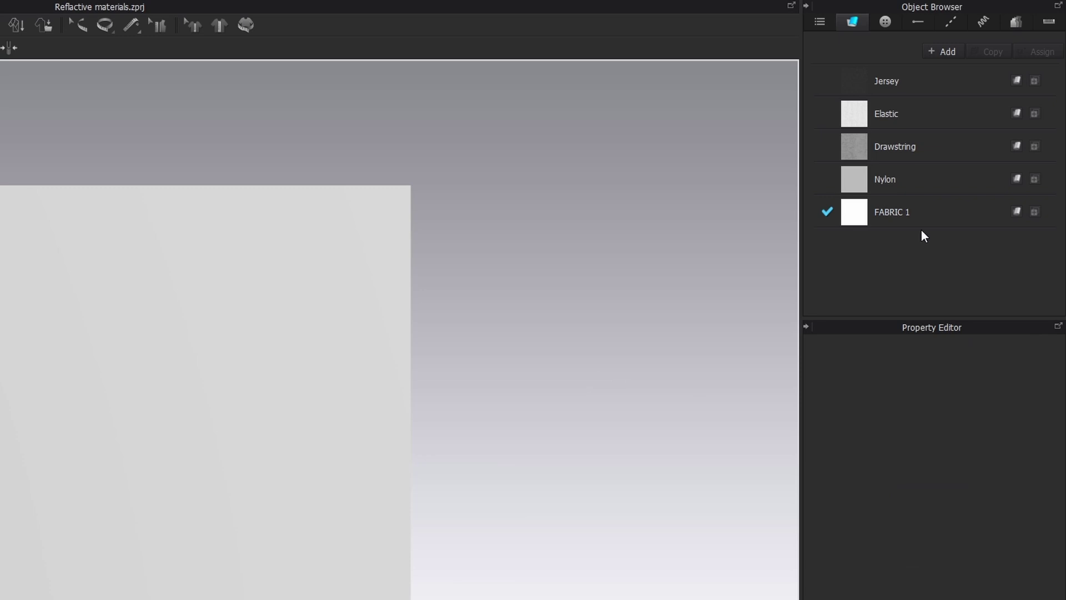
Step: Set the front material type of FABRIC 1 to Iridescence
click(937, 212)
drag(933, 260, 931, 323)
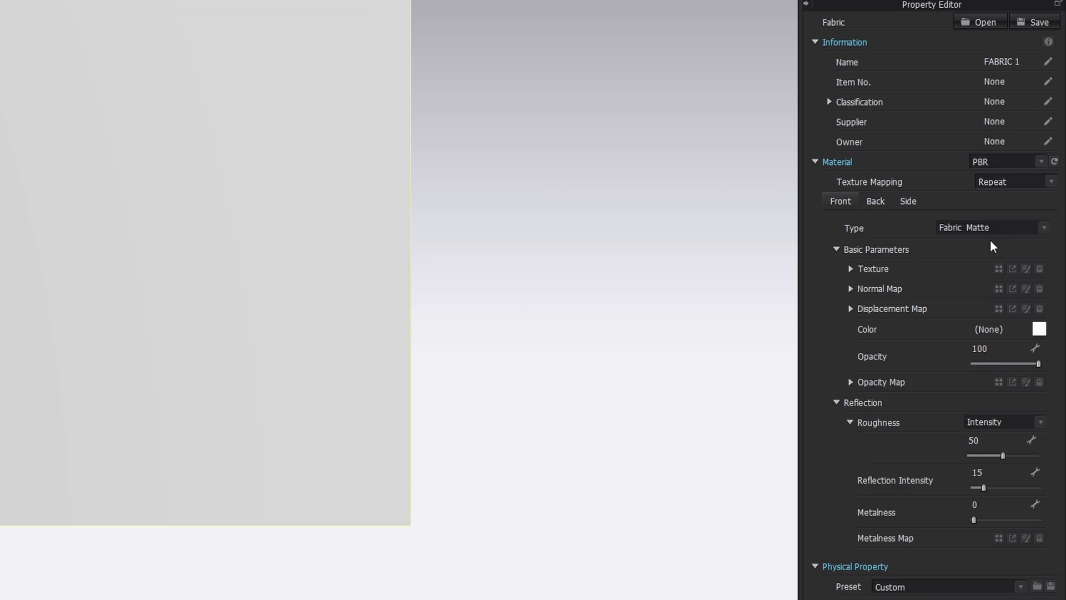
click(977, 227)
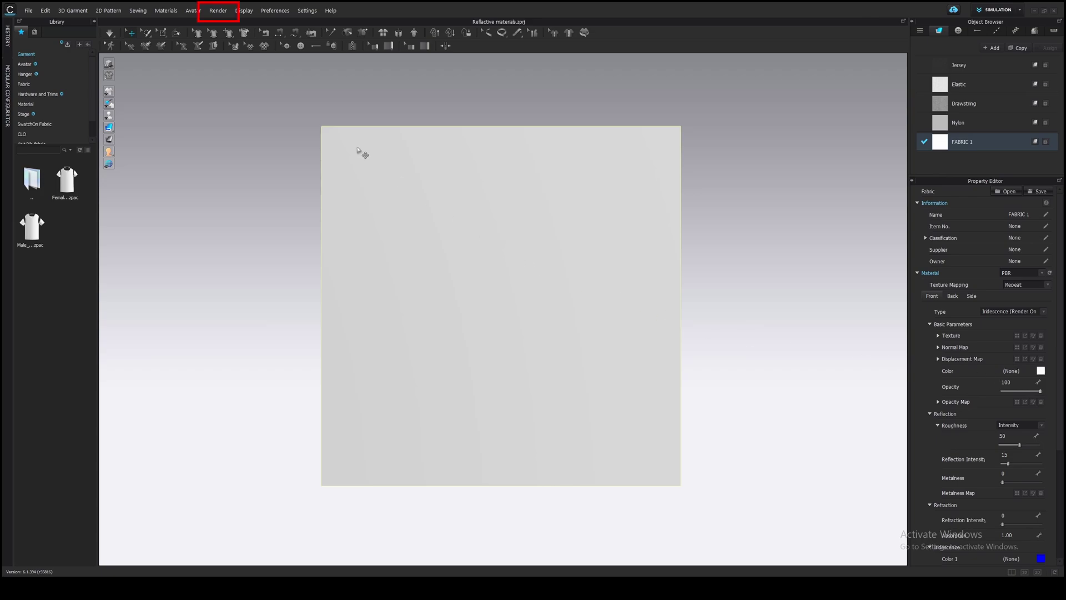
Step: Open the render window, widen it beside the 3D view, and start the interactive render
click(223, 14)
click(224, 20)
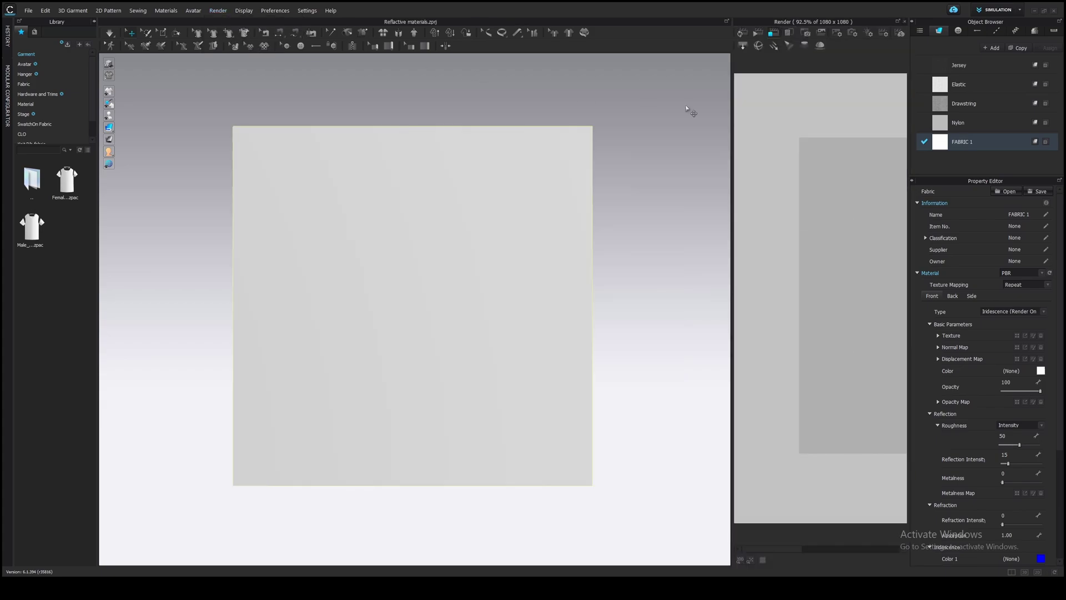
drag(731, 150, 512, 148)
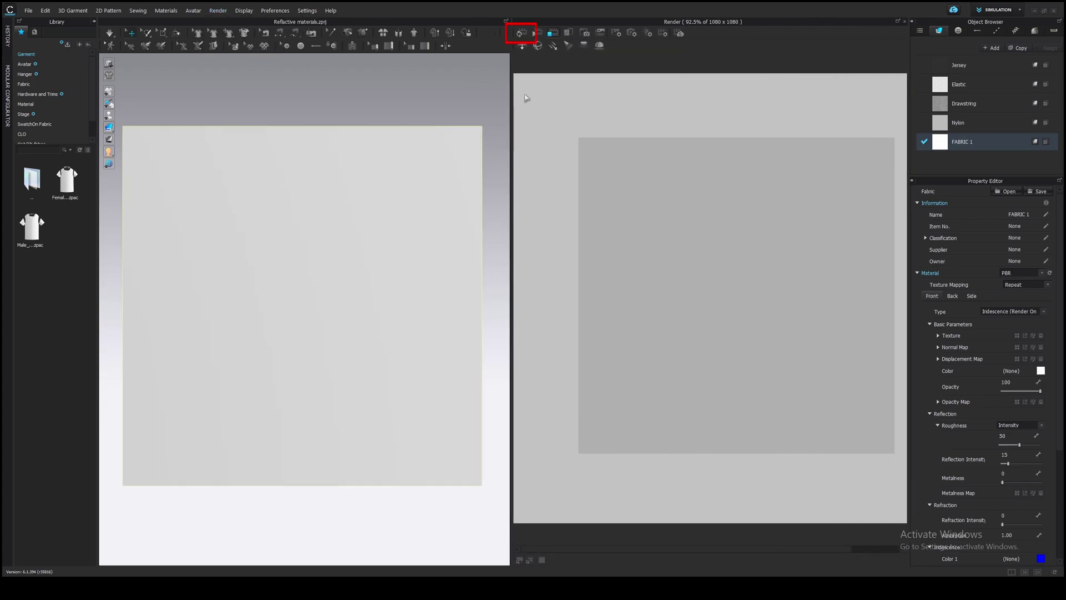
click(521, 34)
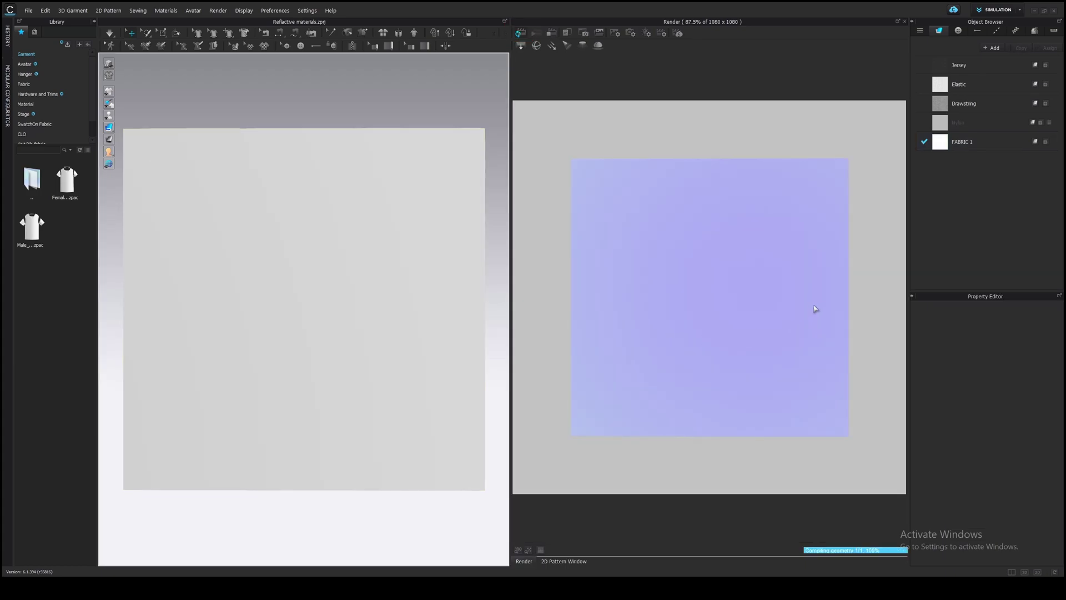
Step: Examine the square's iridescence in the live render from several distances and angles, and bring up the properties of FABRIC 1
scroll(343, 280, down, 5)
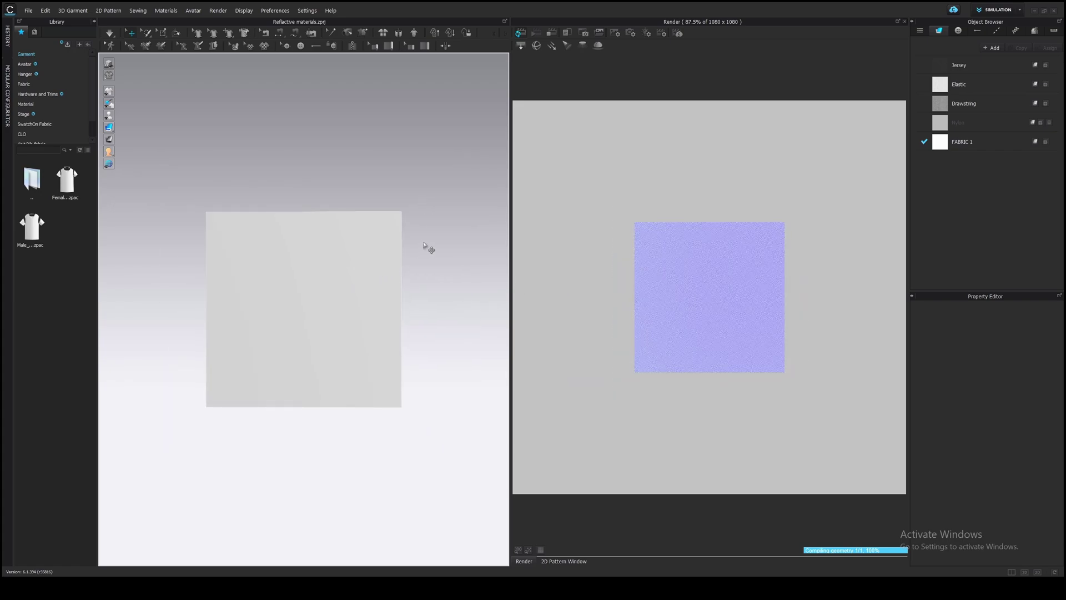
scroll(428, 248, down, 3)
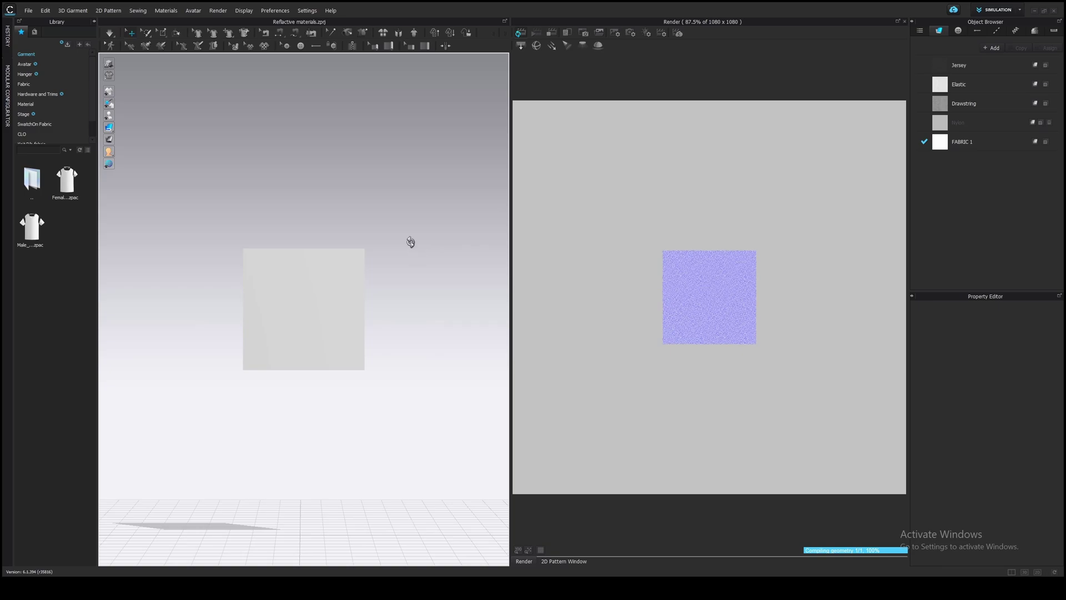
right_click(411, 242)
click(429, 254)
scroll(340, 273, up, 5)
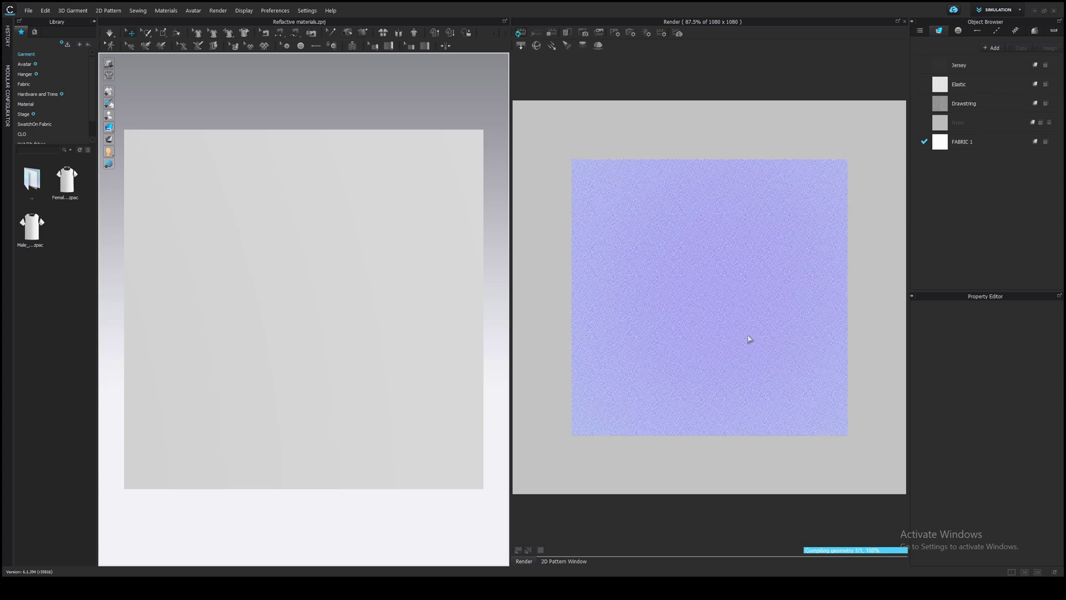
right_drag(397, 318, 385, 324)
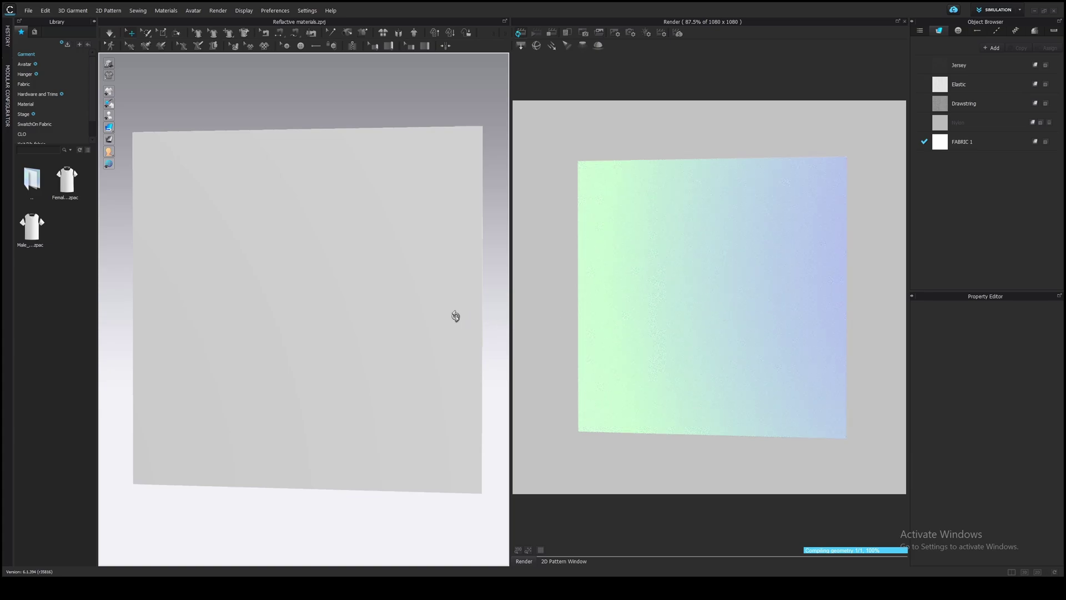
mouse_move(454, 312)
right_down()
mouse_move(442, 326)
mouse_move(398, 325)
mouse_move(459, 324)
right_up()
scroll(371, 314, down, 5)
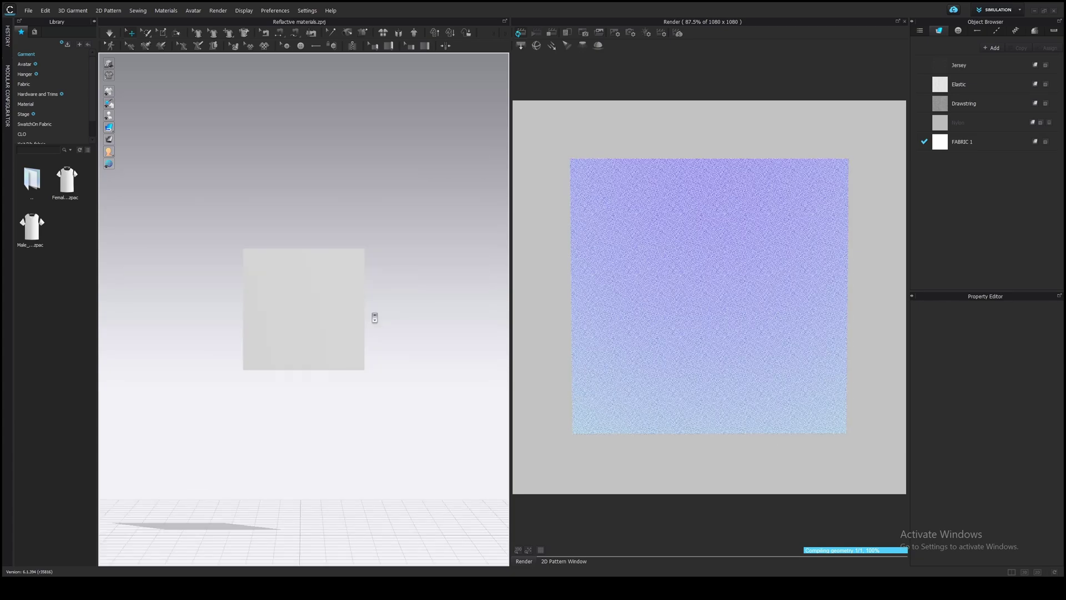
scroll(374, 317, up, 5)
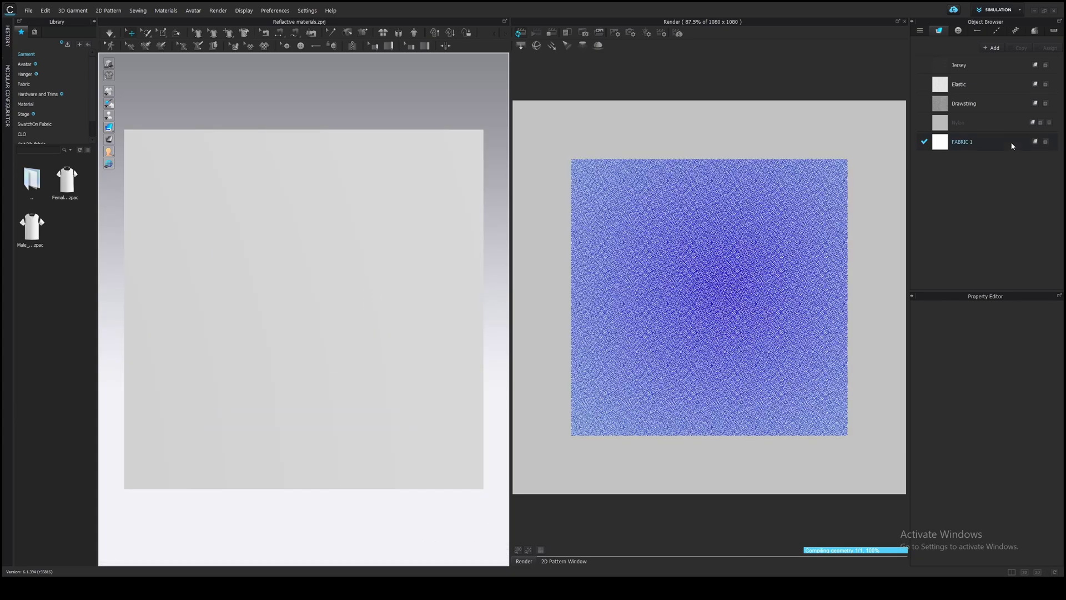
click(962, 142)
drag(981, 293, 979, 184)
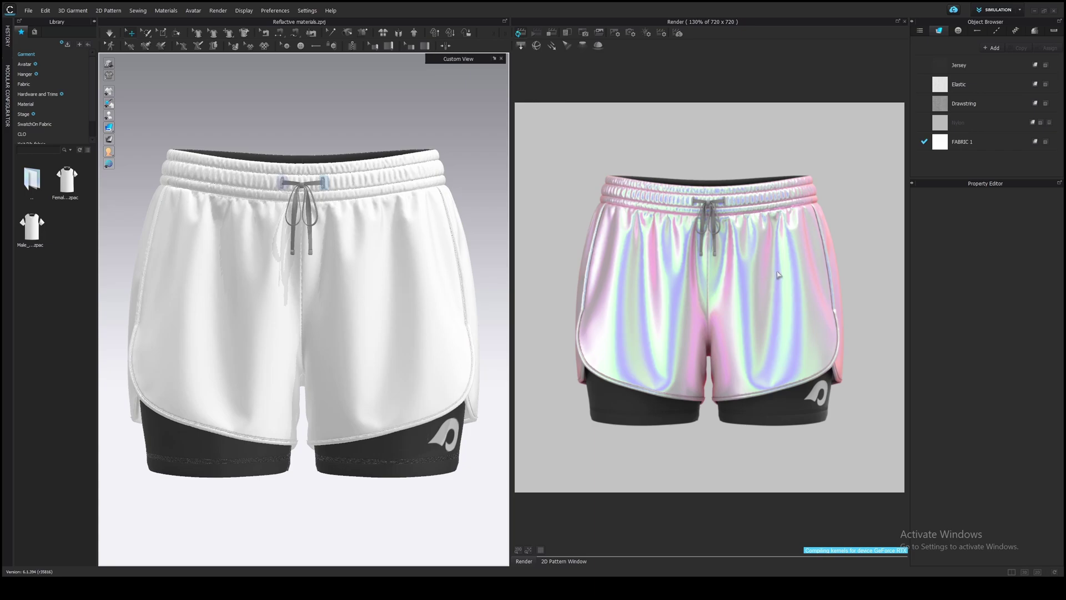
Step: Inspect the iridescent shorts from the back in the live render and return to the saved Custom_View_1
right_drag(472, 283, 346, 286)
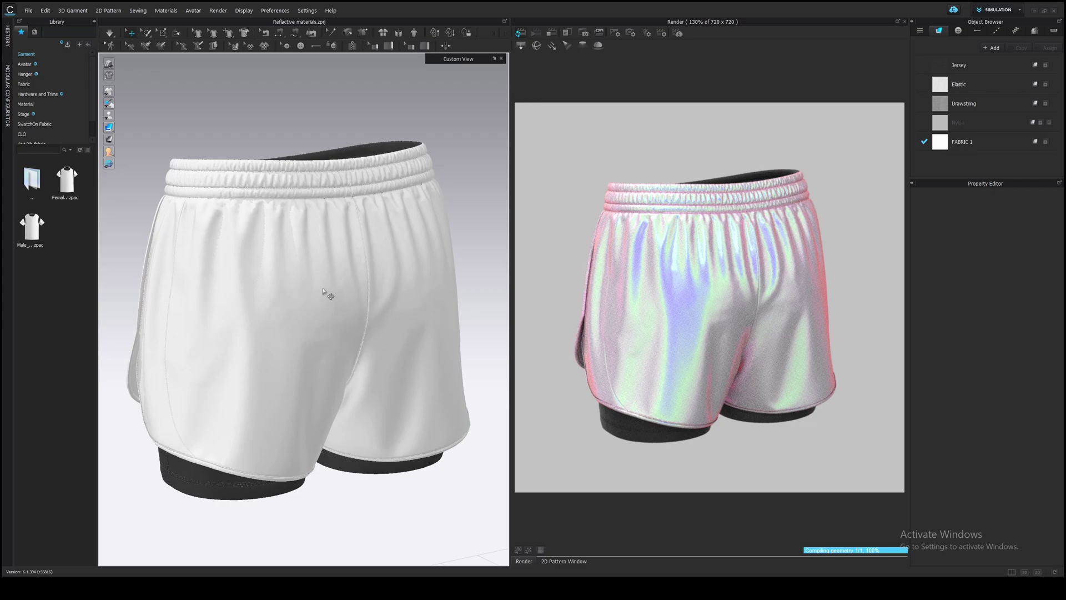
key(2)
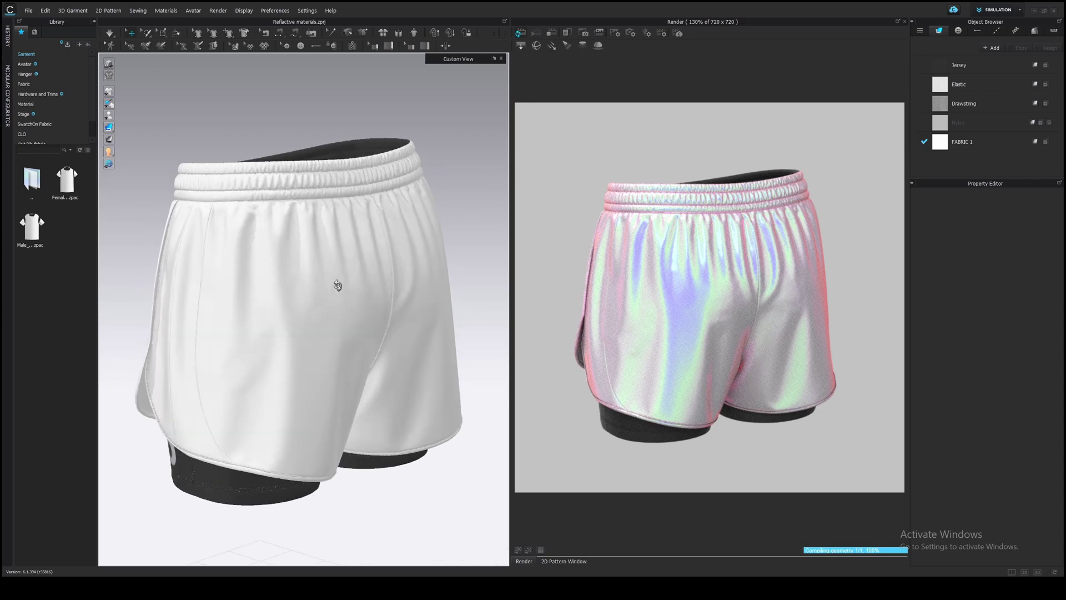
click(492, 60)
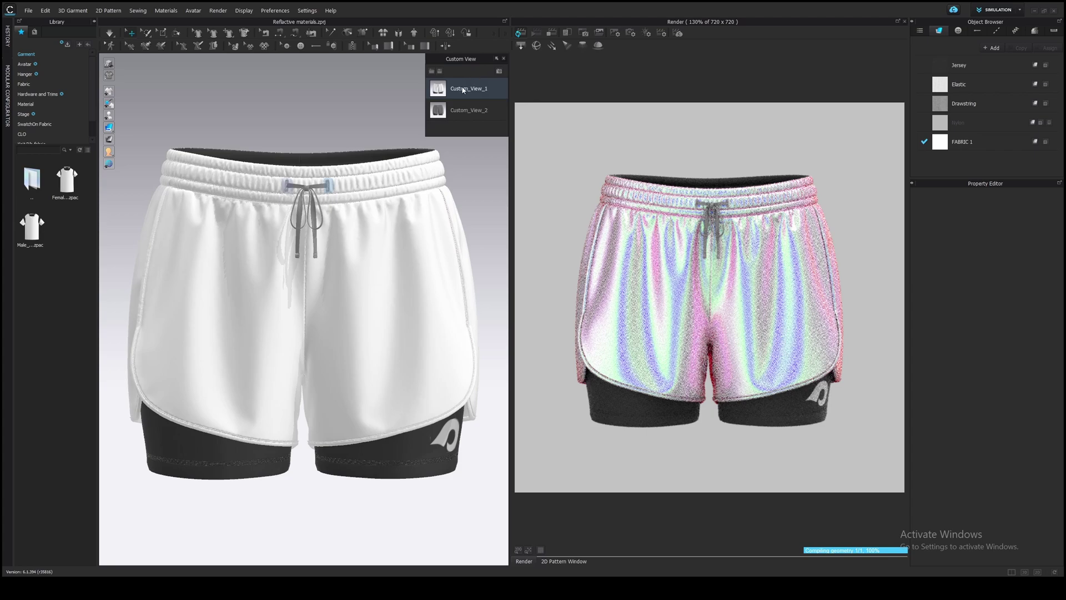
click(462, 89)
click(496, 59)
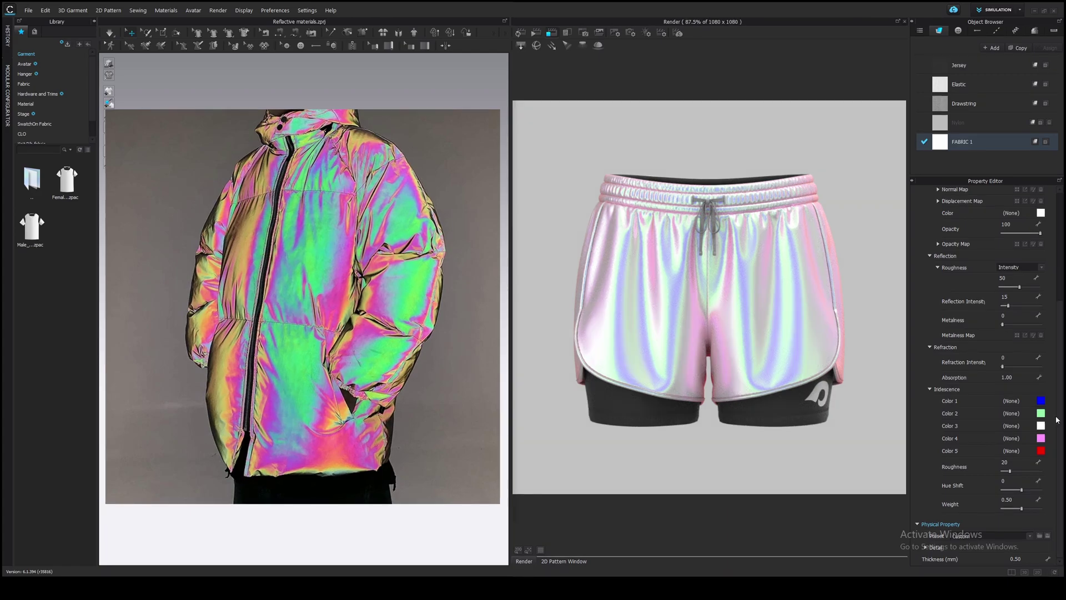
Step: Change iridescence Color 1 of FABRIC 1 to light green and Color 2 to light blue (#83C1FF)
click(1041, 400)
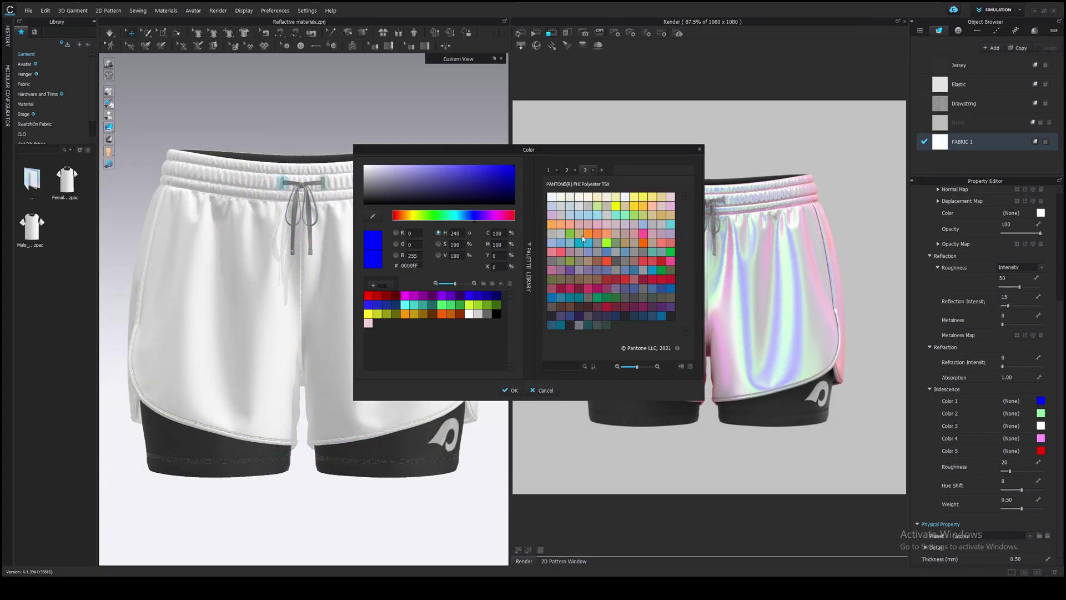
click(436, 216)
click(510, 390)
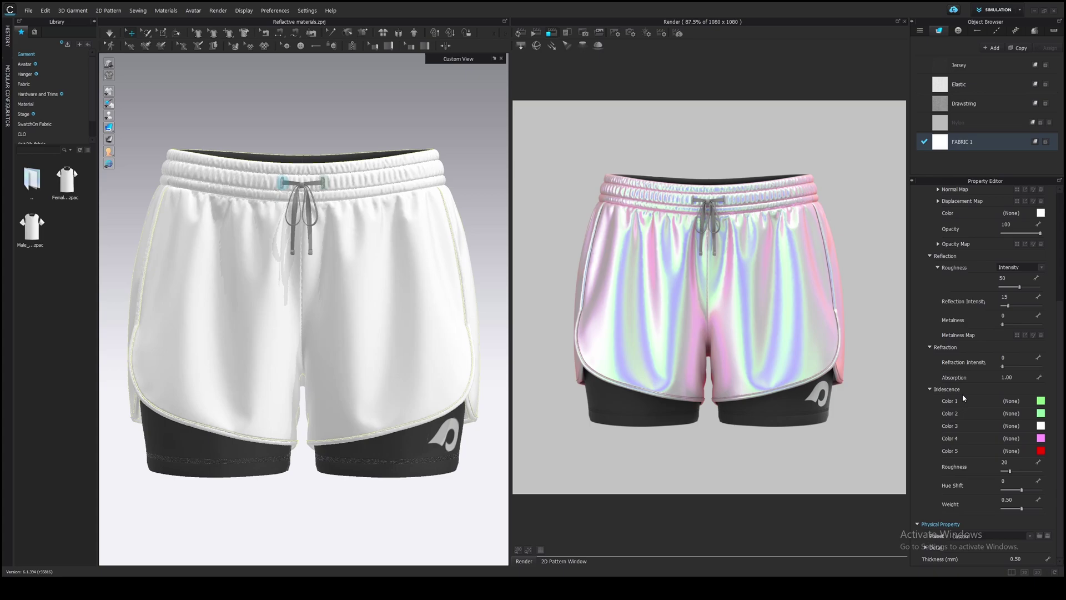
click(1041, 414)
click(464, 215)
click(438, 166)
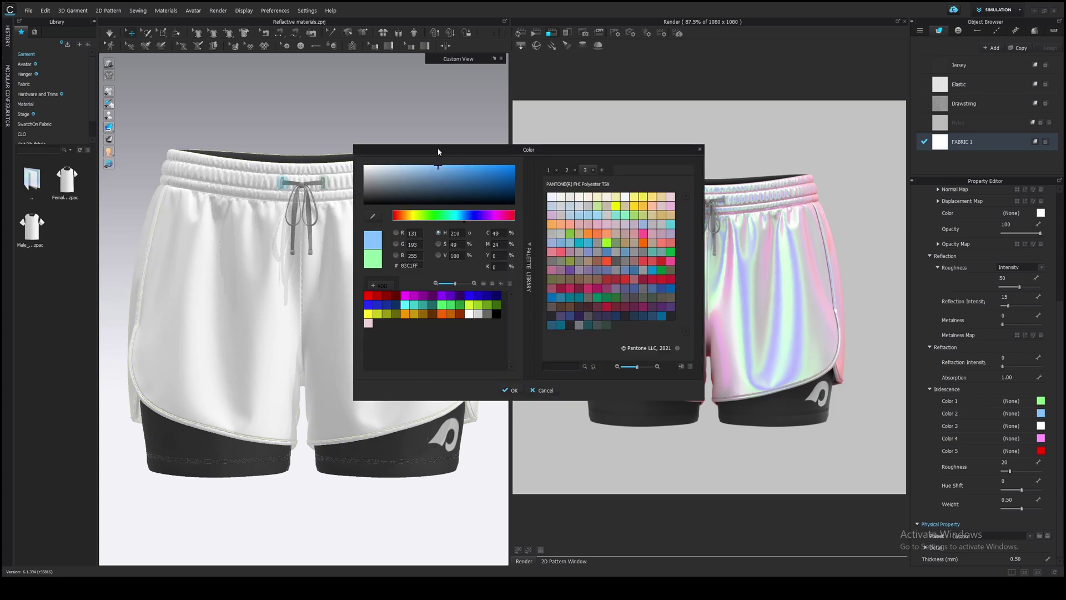
click(511, 390)
Step: Change iridescence Color 3 of FABRIC 1 to pinkish magenta and Color 4 to yellow
click(1041, 426)
click(493, 216)
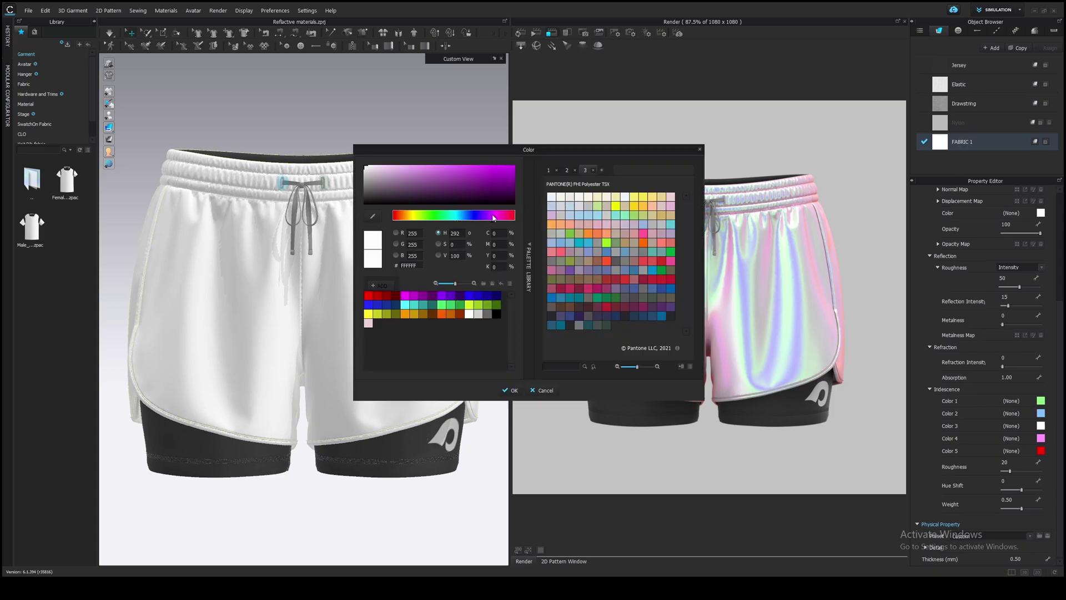
click(425, 166)
click(511, 390)
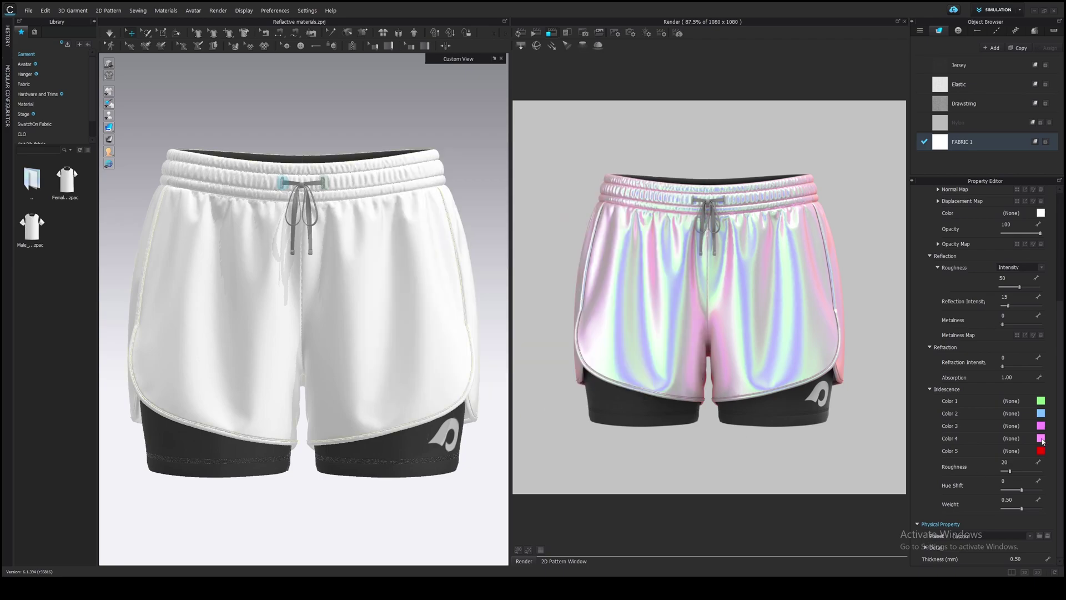
click(1041, 438)
drag(469, 215, 411, 216)
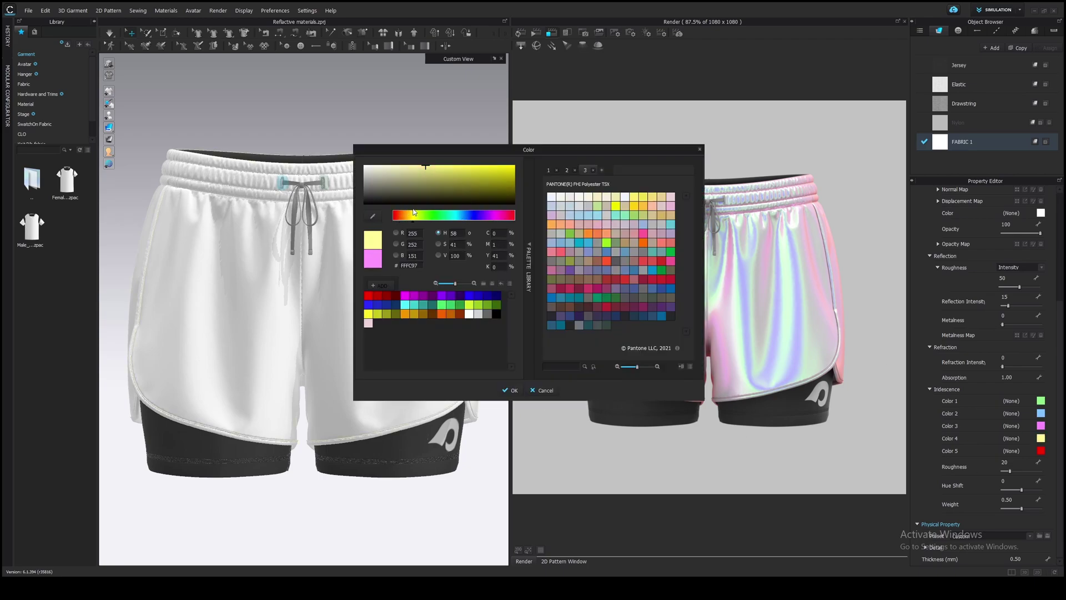
click(456, 166)
click(511, 390)
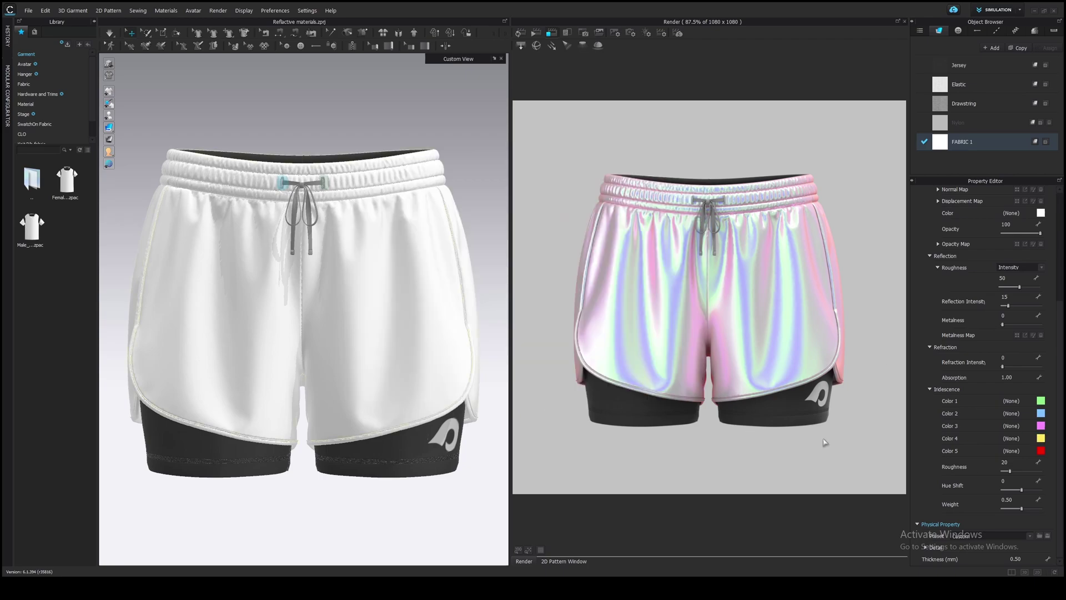
Step: Change iridescence Color 5 to black and restart the interactive render of the shorts
click(1041, 451)
click(511, 391)
click(520, 34)
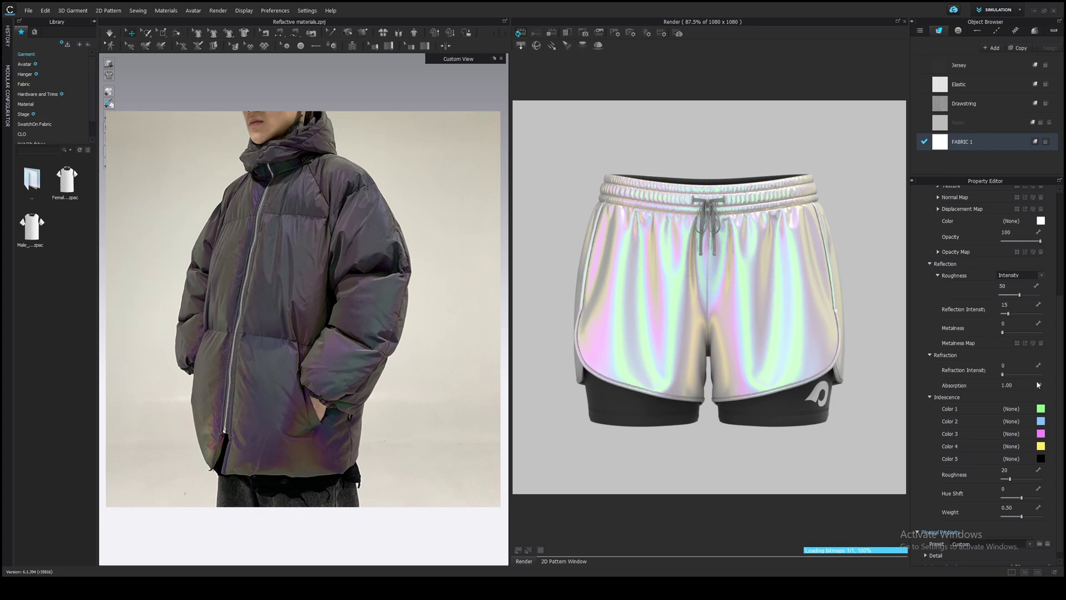
Step: Darken the base color of FABRIC 1 to mid grey (#747474)
click(1041, 221)
drag(399, 201, 346, 188)
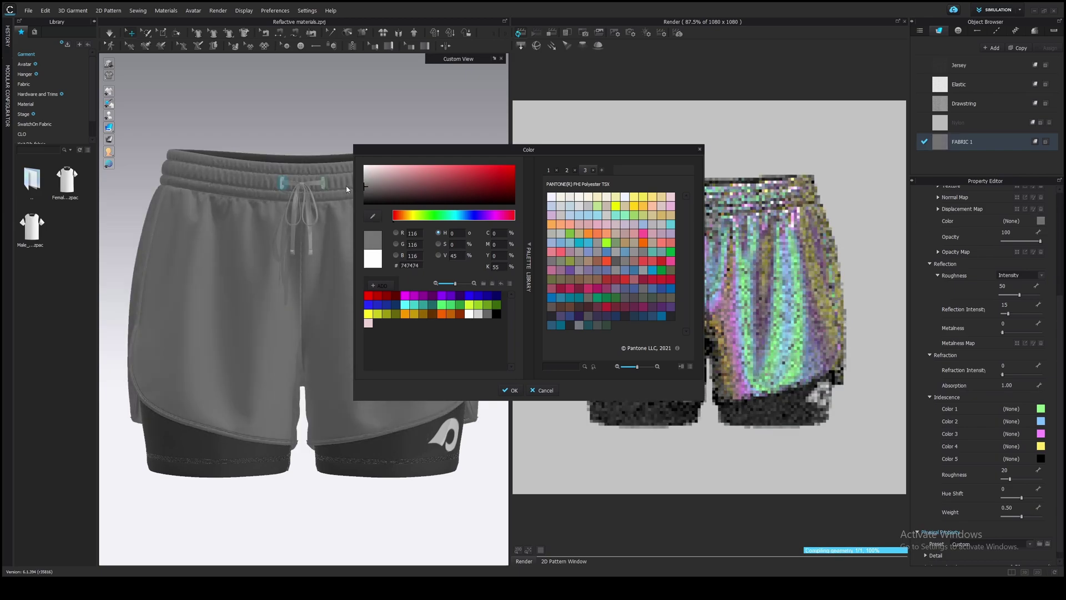
click(512, 392)
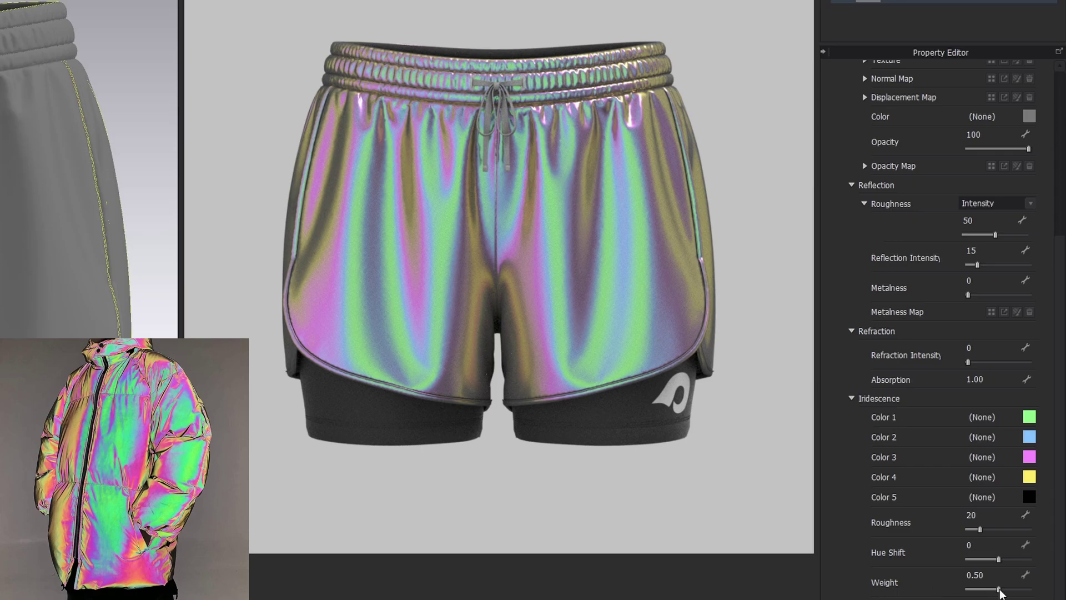
Step: Set the iridescence weight of FABRIC 1 to 0.85
drag(999, 589, 1009, 589)
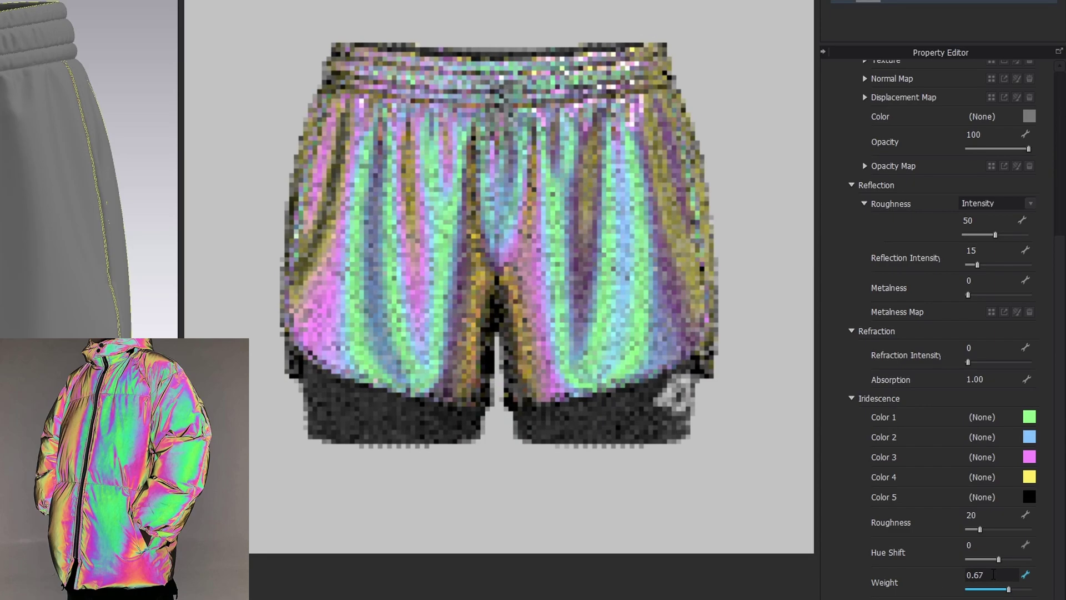
double_click(993, 575)
text(.85)
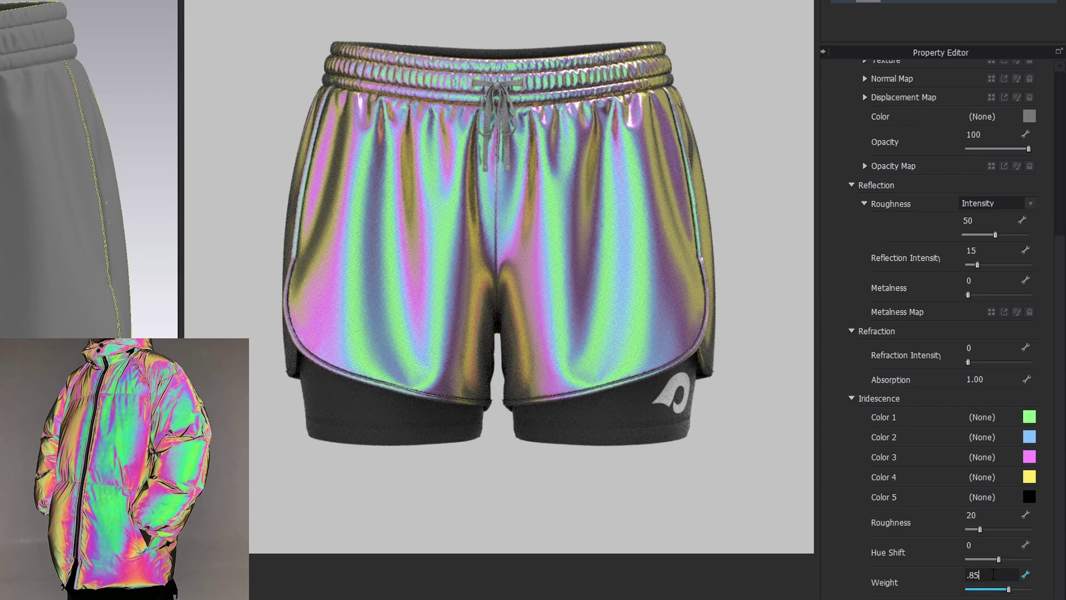
key(Return)
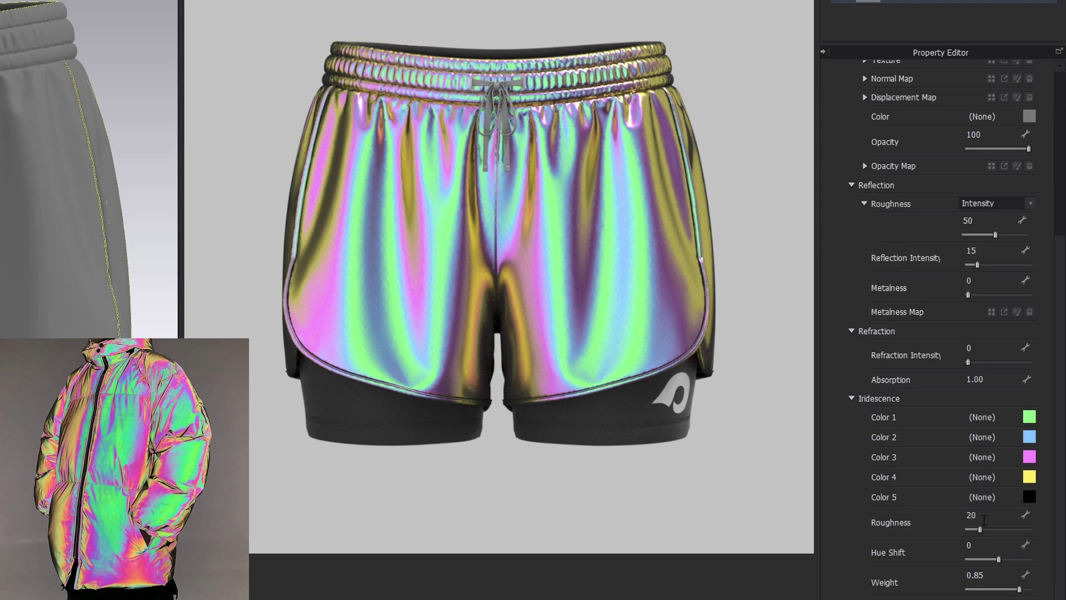
Step: Raise the iridescence roughness of FABRIC 1 to 62 and its hue shift to 80
drag(981, 530, 1006, 531)
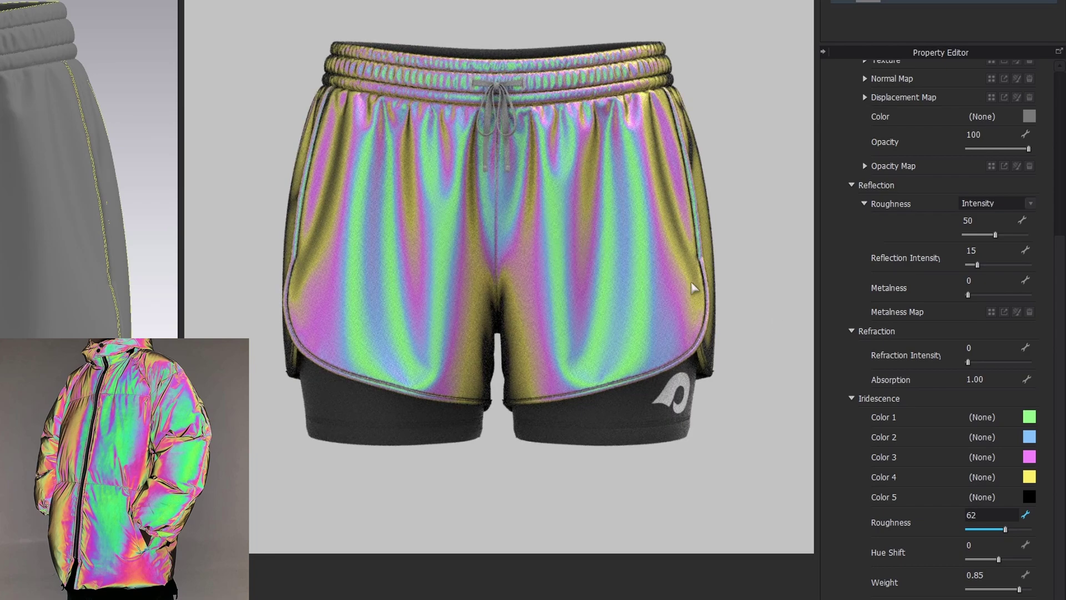
mouse_move(1000, 559)
mouse_down()
mouse_move(983, 563)
mouse_move(1012, 561)
mouse_up()
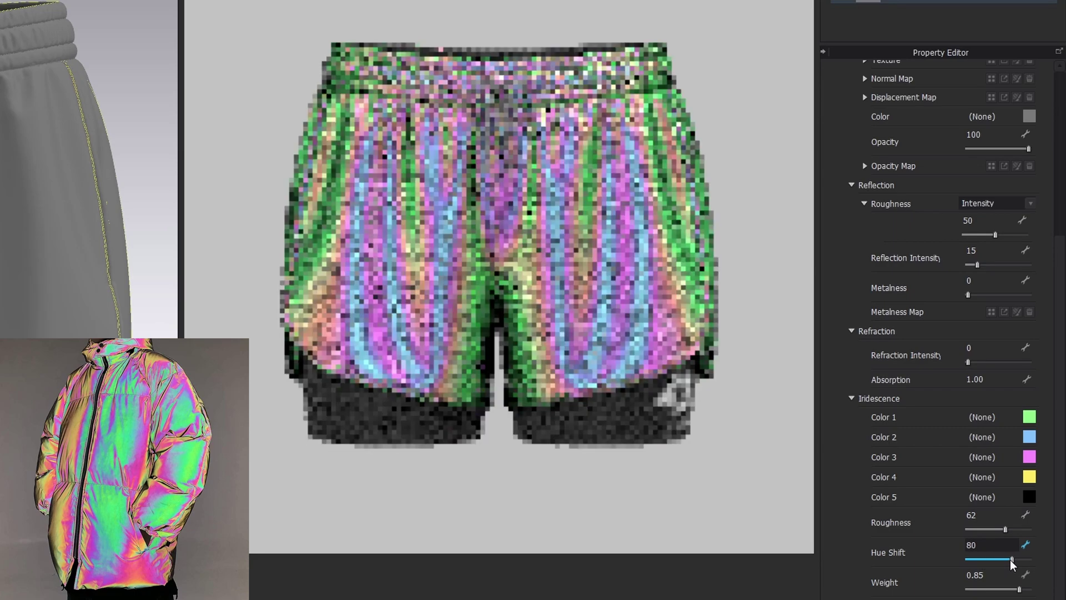
Step: Set the iridescence hue shift of FABRIC 1 to 0
double_click(994, 544)
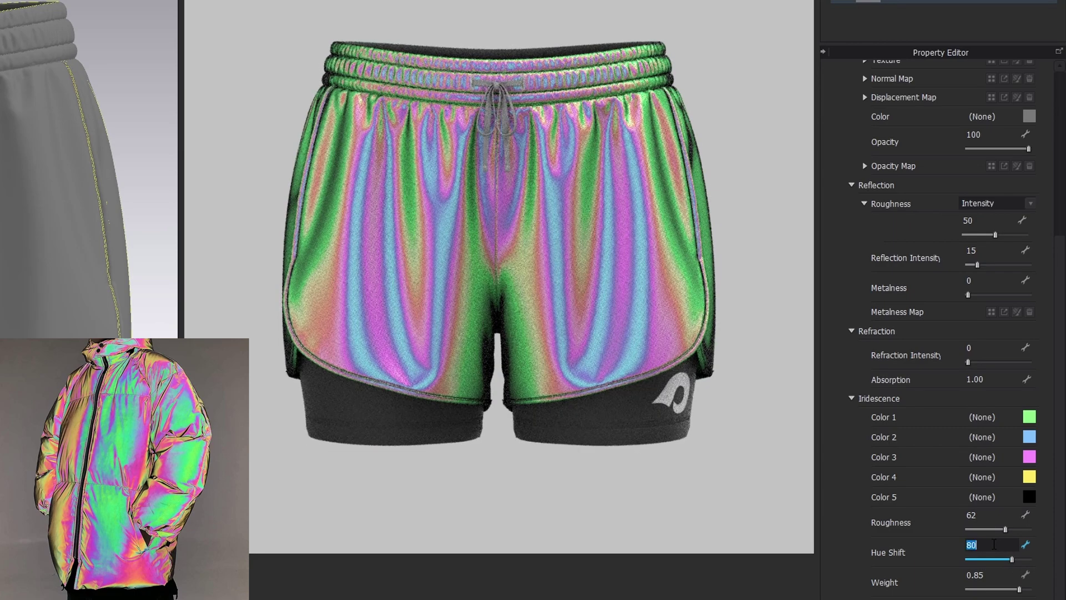
text(0)
key(Return)
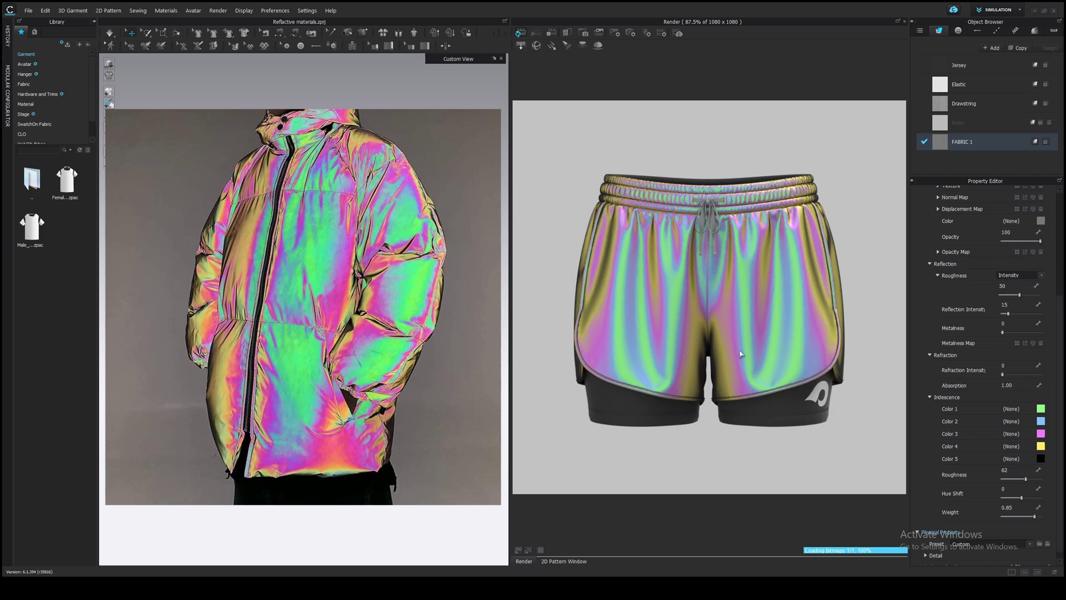
Step: Review the render's dome light and rectangle light properties, and return to the properties of FABRIC 1
click(646, 34)
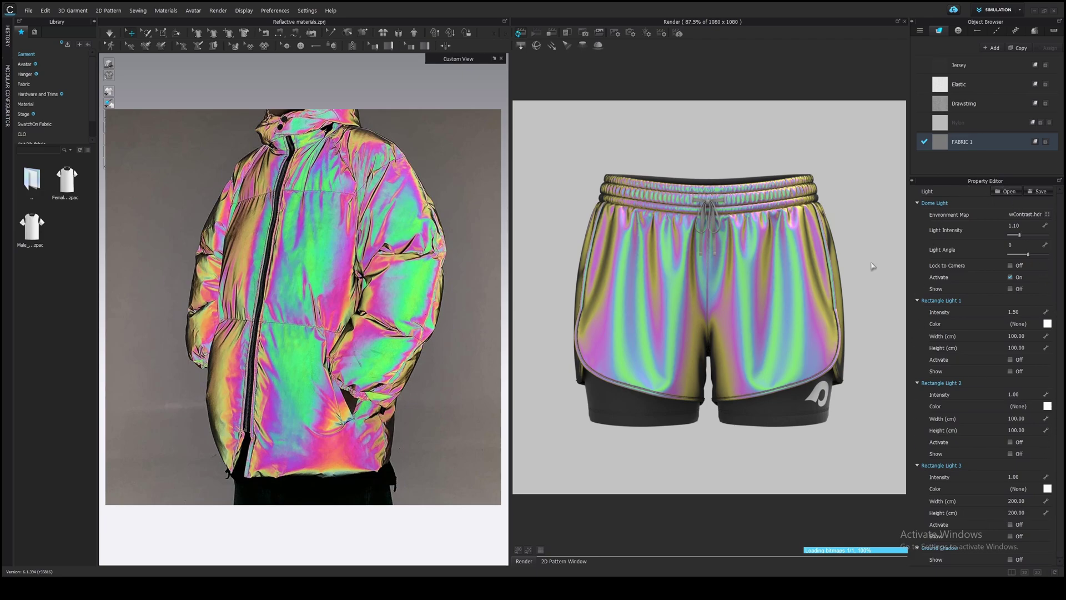
click(966, 142)
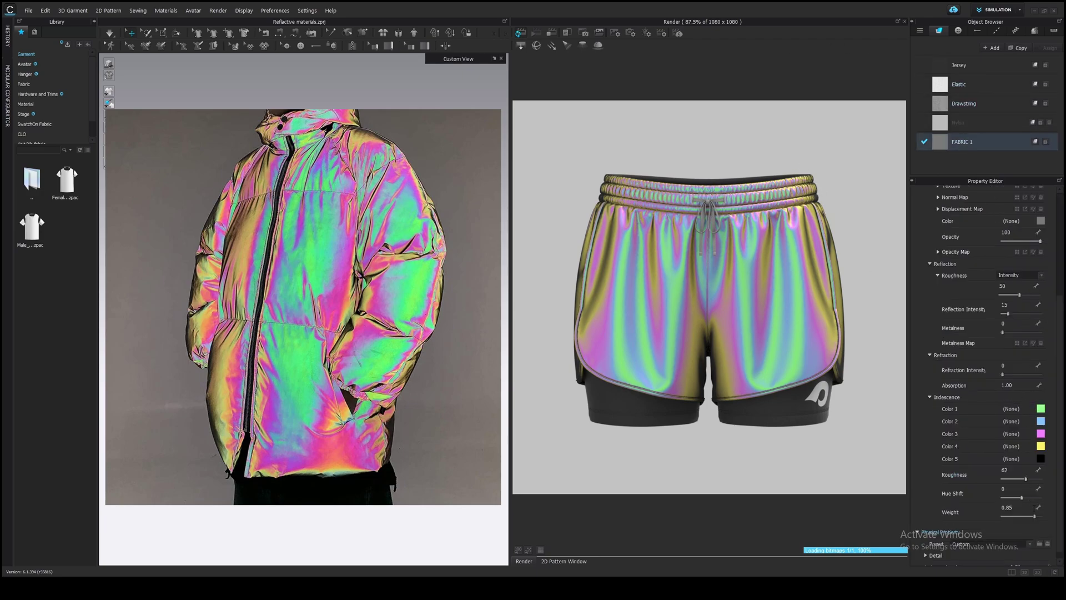
Step: Try an iridescence weight of 0.15 on FABRIC 1 and set it back to 0.85
drag(1035, 516, 1009, 516)
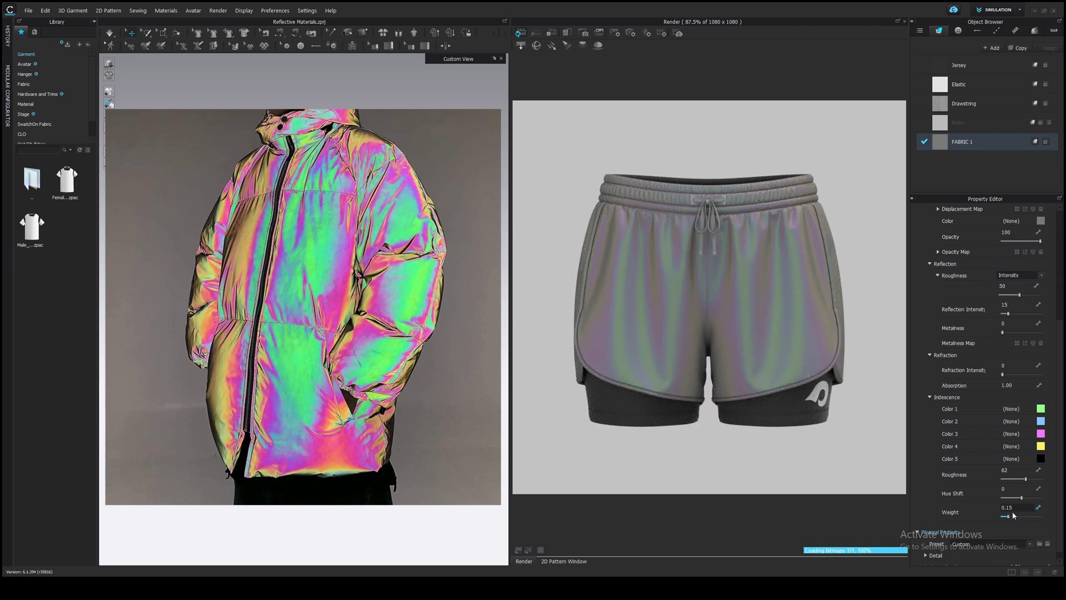
click(1007, 507)
text(0.85)
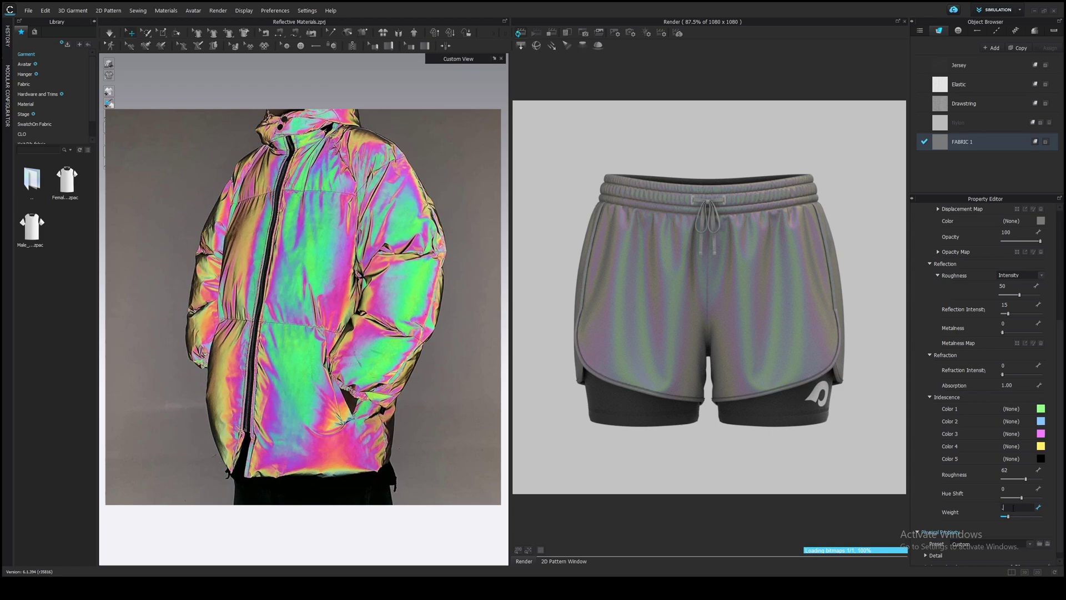
key(Return)
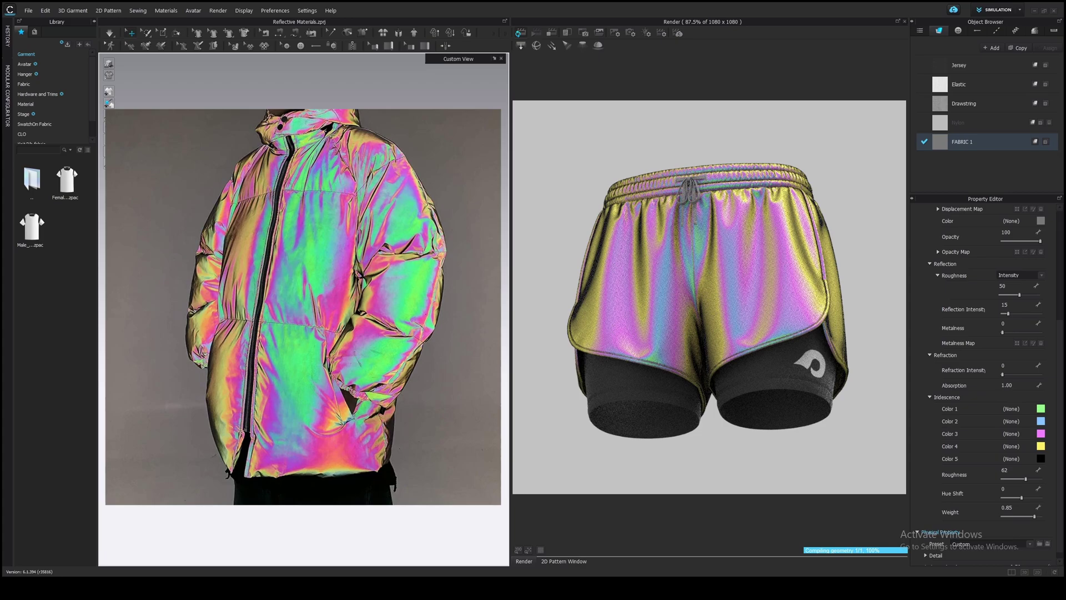
Step: Rotate the shorts to inspect the rendered iridescent fabric from other angles
mouse_move(302, 536)
right_down()
mouse_move(303, 500)
mouse_move(303, 544)
right_up()
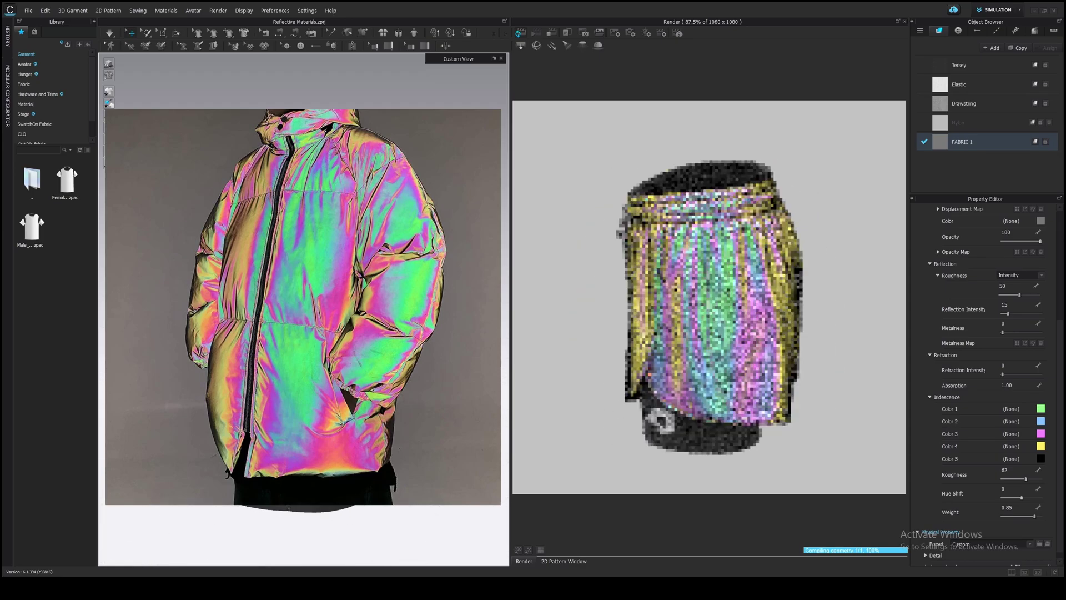